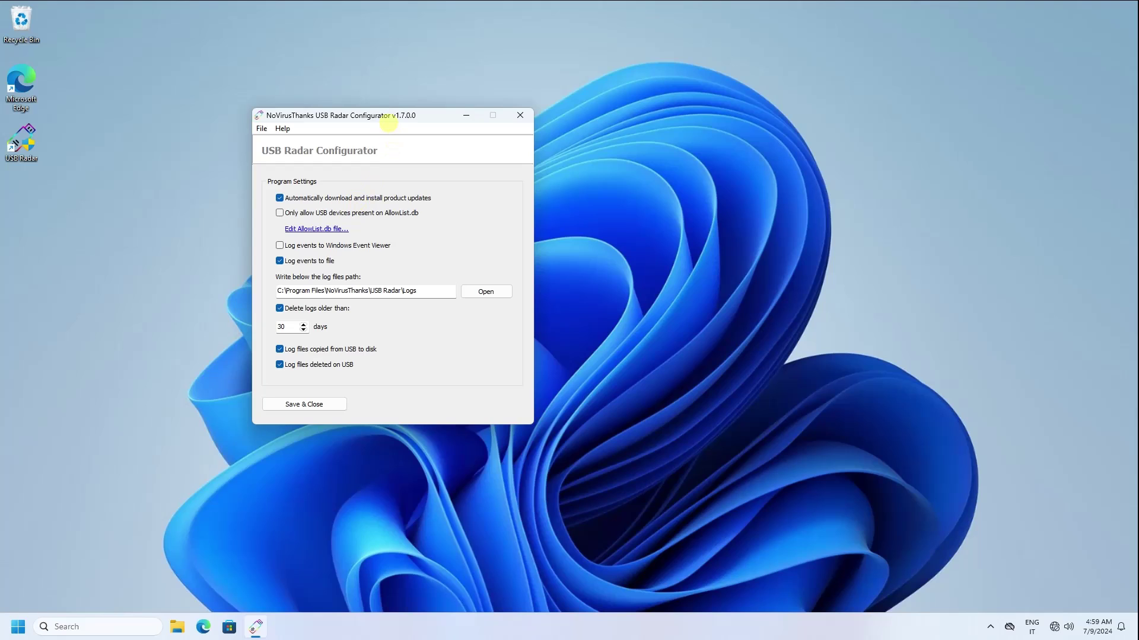
# - Open the 7-9-2024 log file from the USB Radar logs folder set in the configurator
pyautogui.moveTo(389, 120); pyautogui.dragTo(285, 79)
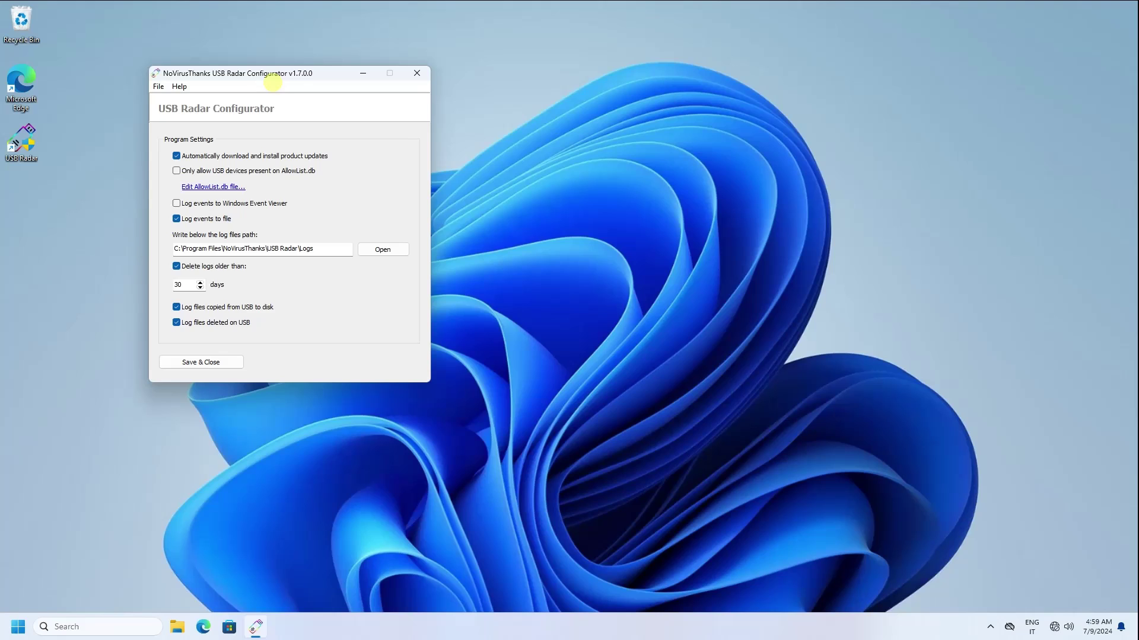
pyautogui.click(590, 241)
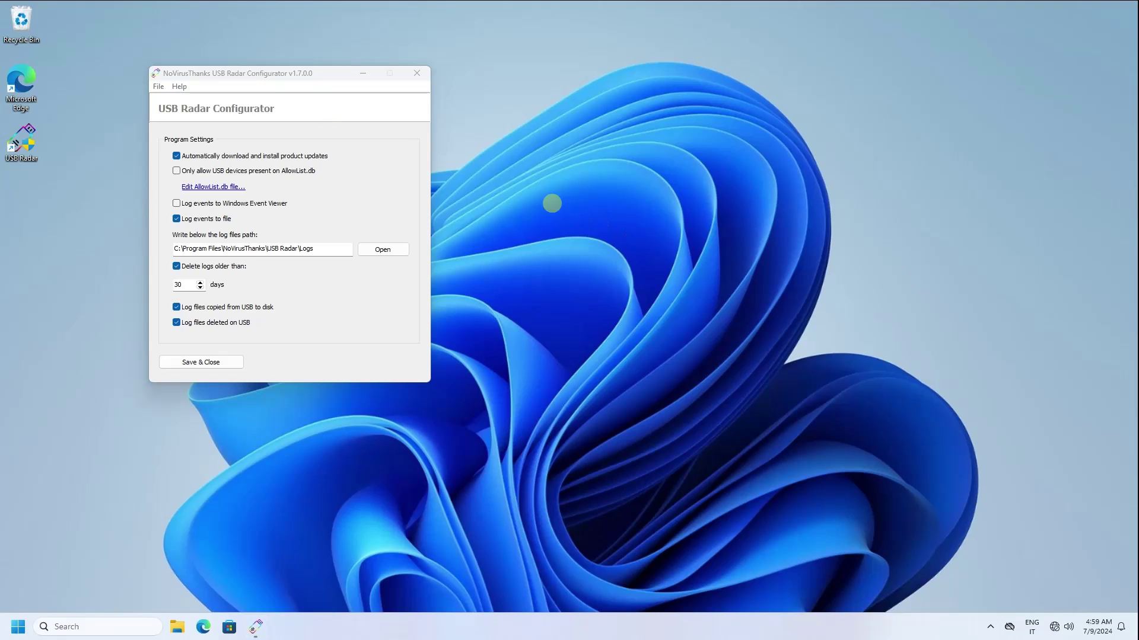
pyautogui.moveTo(288, 77); pyautogui.dragTo(233, 78)
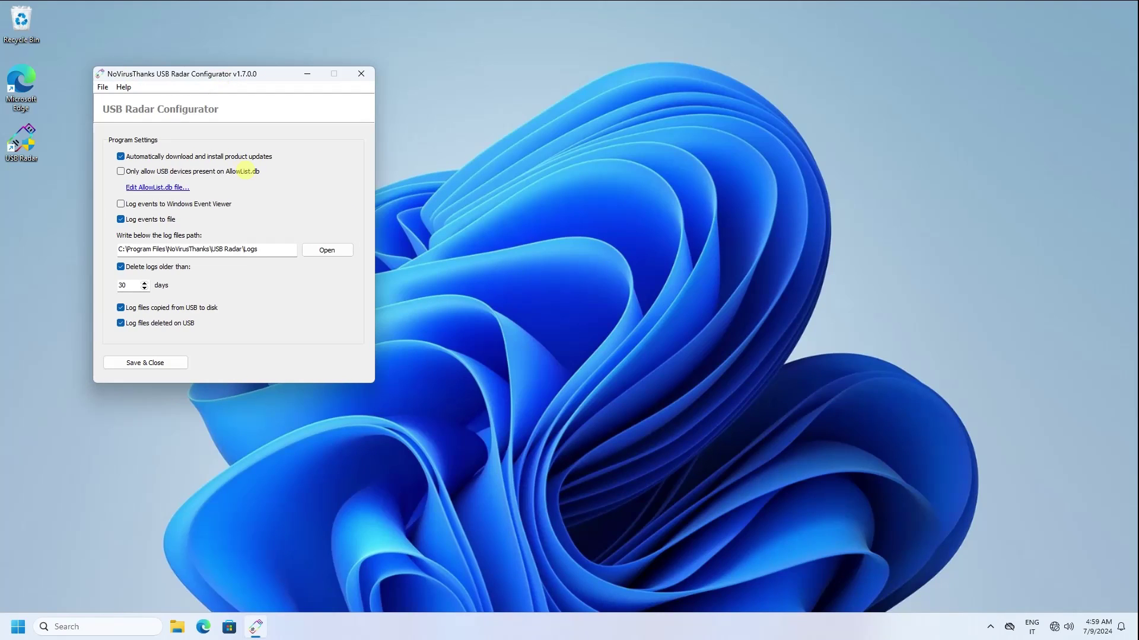
pyautogui.click(327, 249)
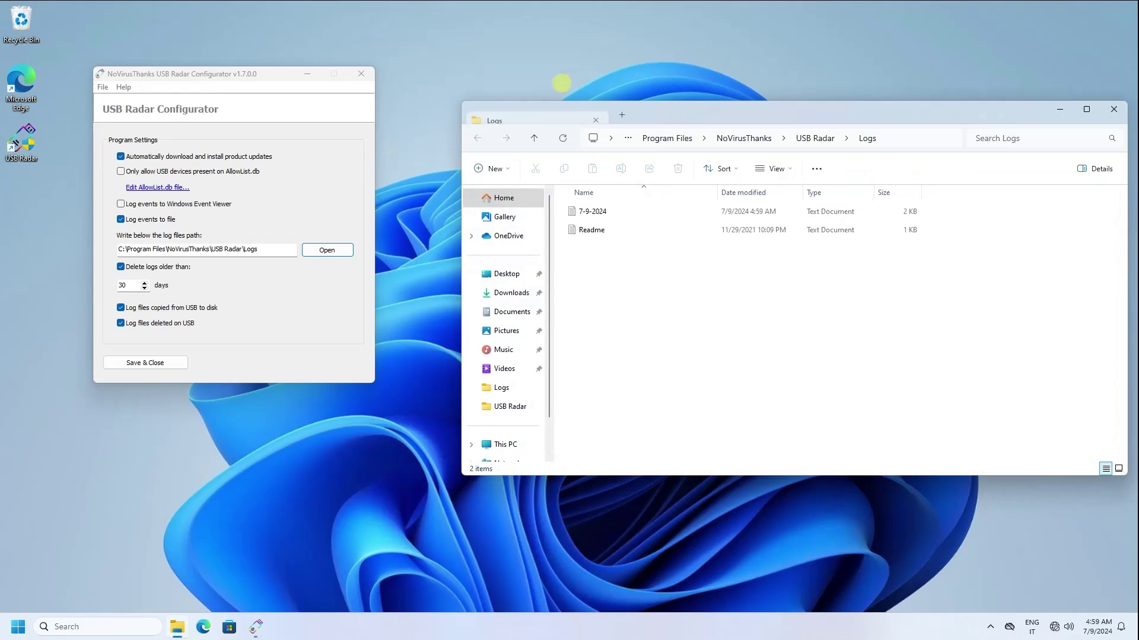
pyautogui.click(624, 214)
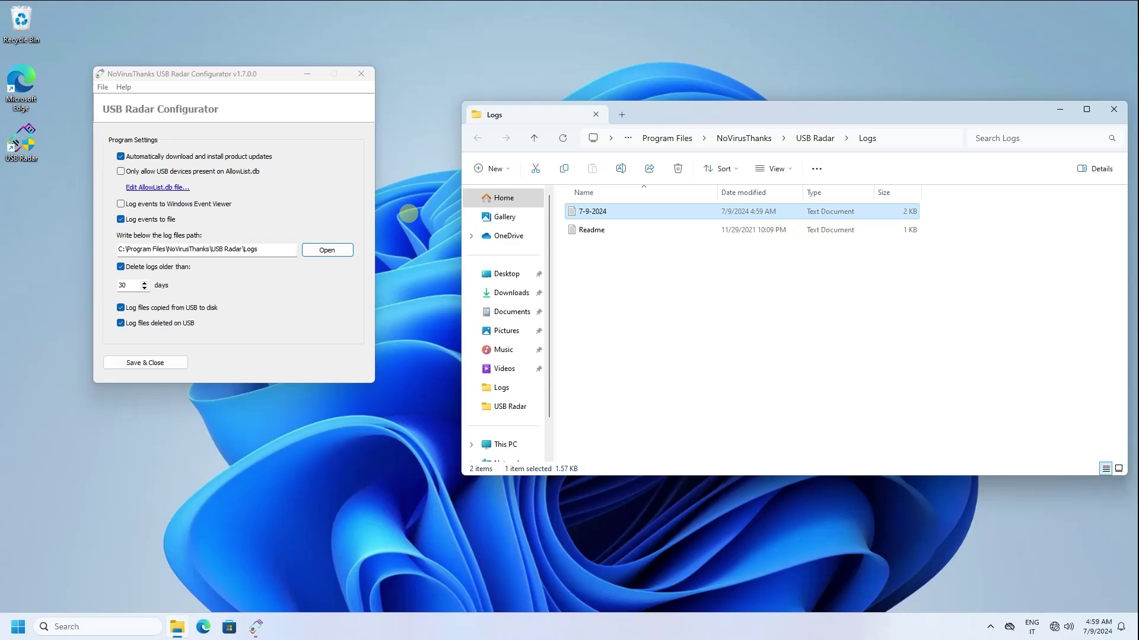
pyautogui.press('Return')
pyautogui.moveTo(640, 153); pyautogui.dragTo(386, 112)
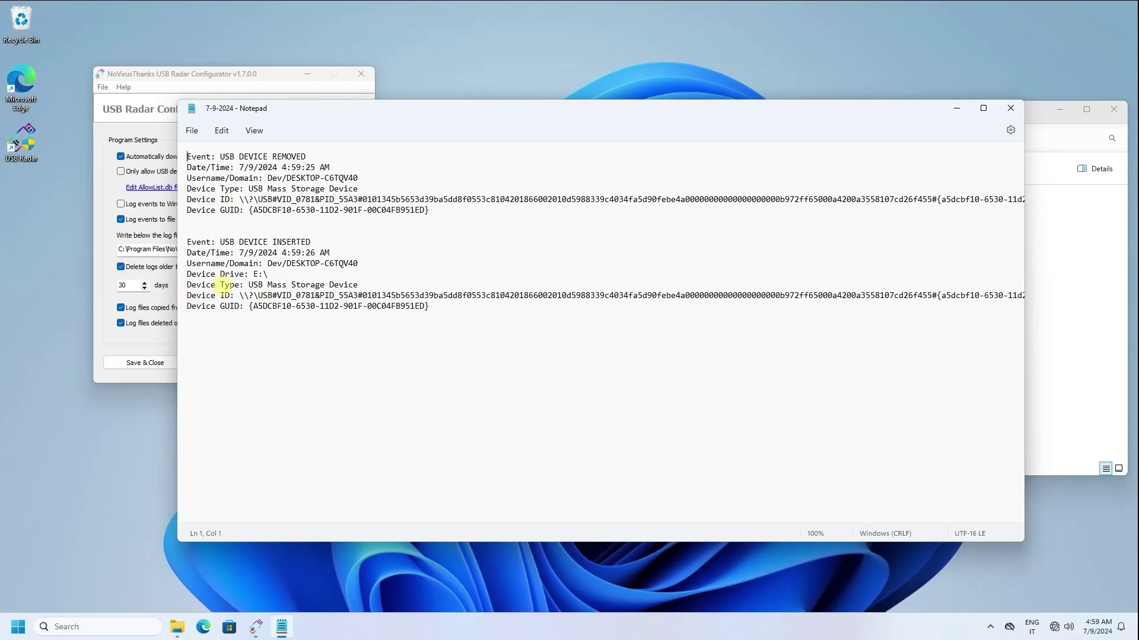
# - Copy the full Device ID from the USB DEVICE INSERTED event and close the log
pyautogui.moveTo(239, 295); pyautogui.dragTo(404, 295)
pyautogui.moveTo(980, 287); pyautogui.dragTo(1008, 295)
pyautogui.rightClick(1000, 300)
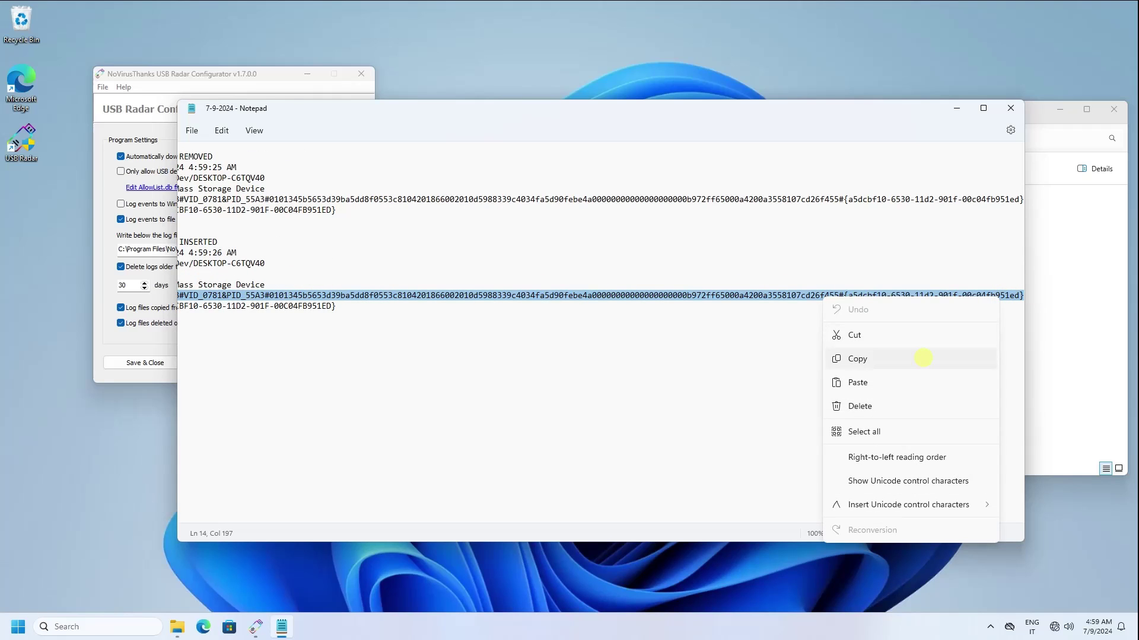
pyautogui.click(923, 358)
pyautogui.click(1011, 108)
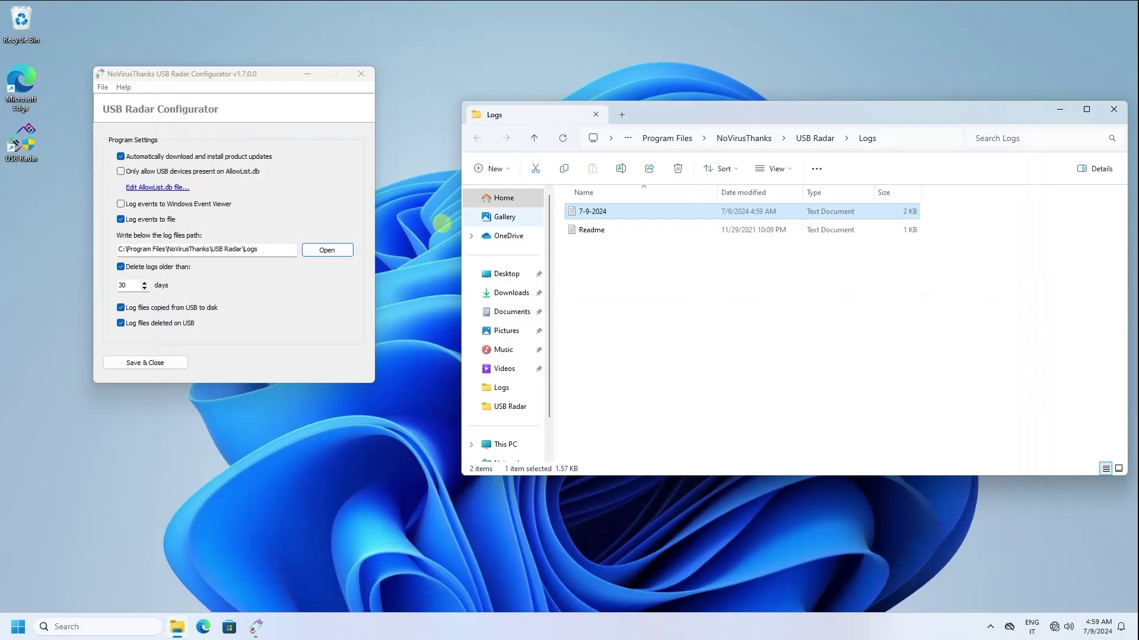
# - Add the copied device ID to the AllowList file, then save the settings with only USB devices present on AllowList.db allowed
pyautogui.click(155, 188)
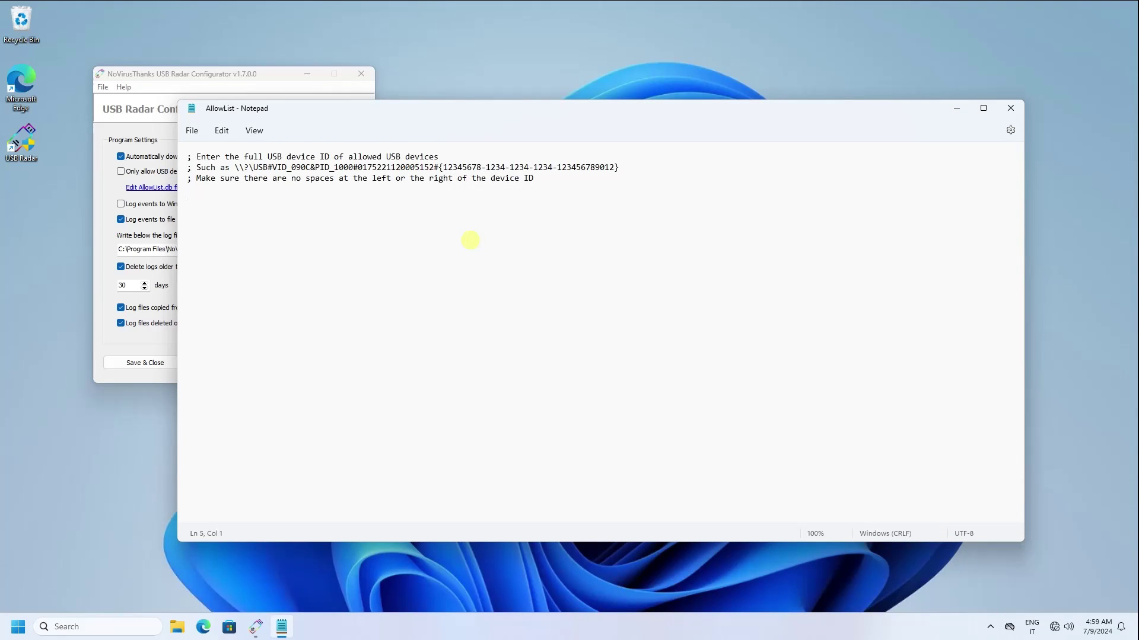
pyautogui.hotkey('ctrl', 'v')
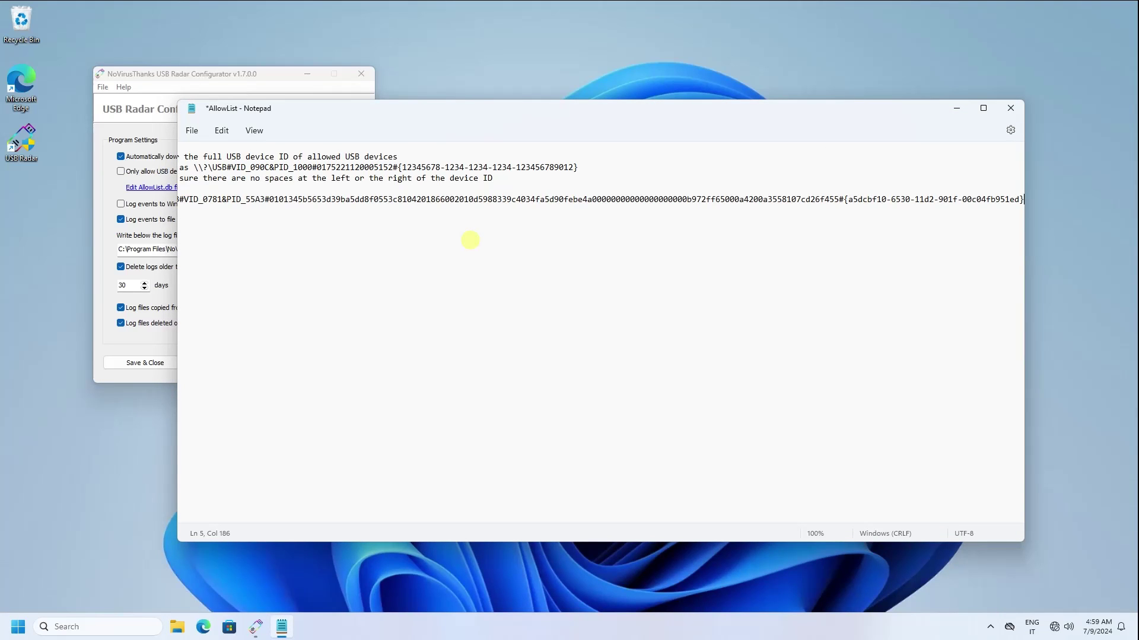
pyautogui.press('Return')
pyautogui.press('Return')
pyautogui.click(192, 130)
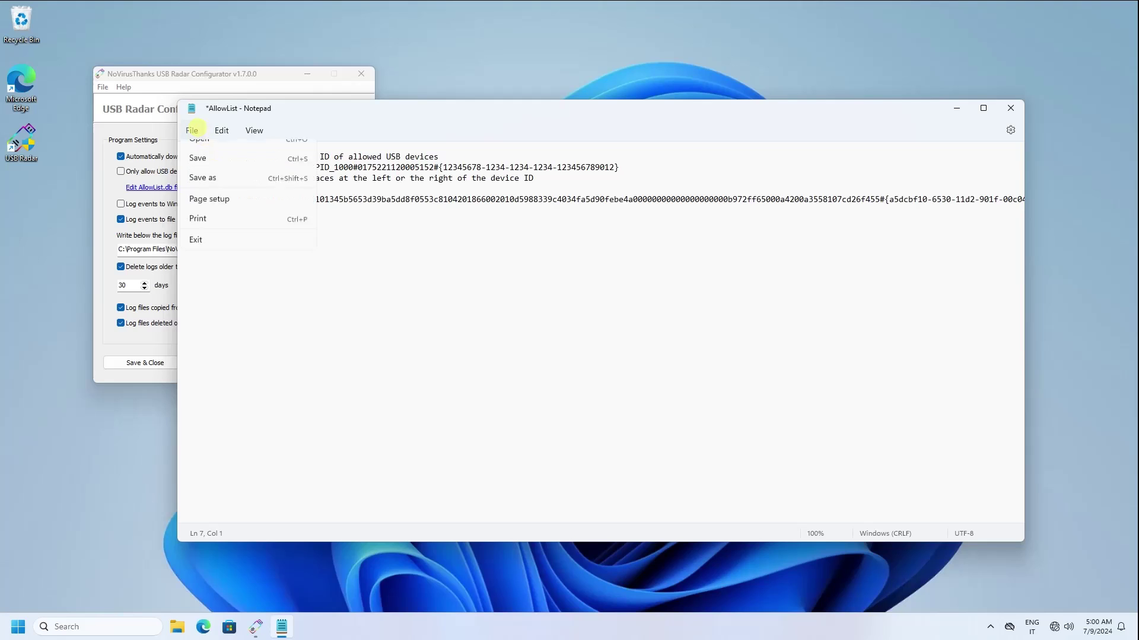
pyautogui.click(198, 210)
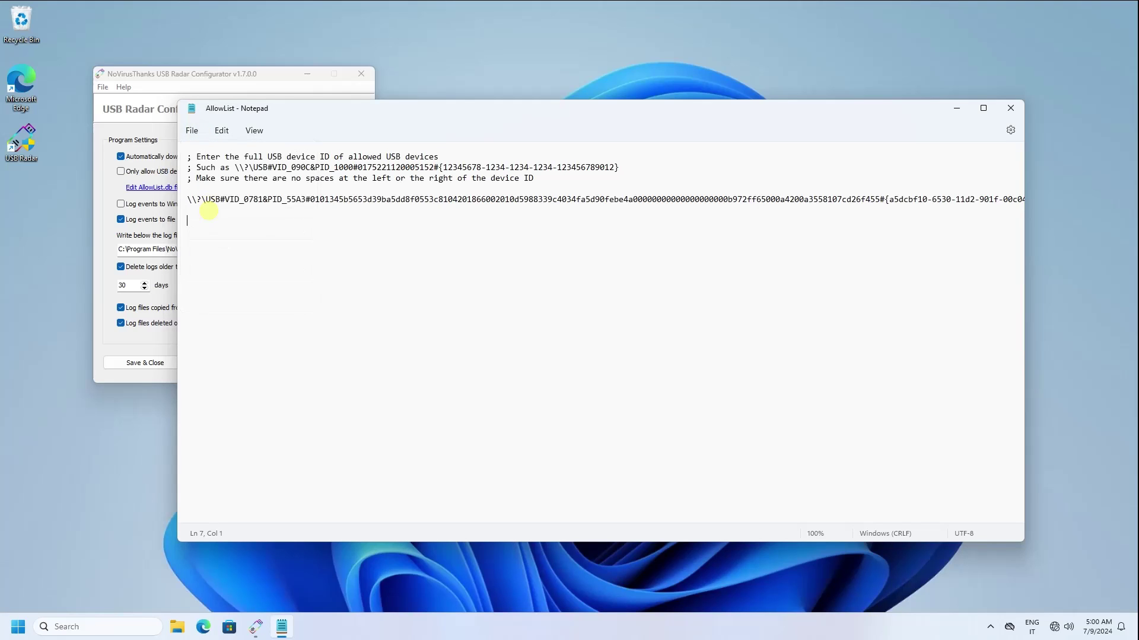
pyautogui.click(1011, 108)
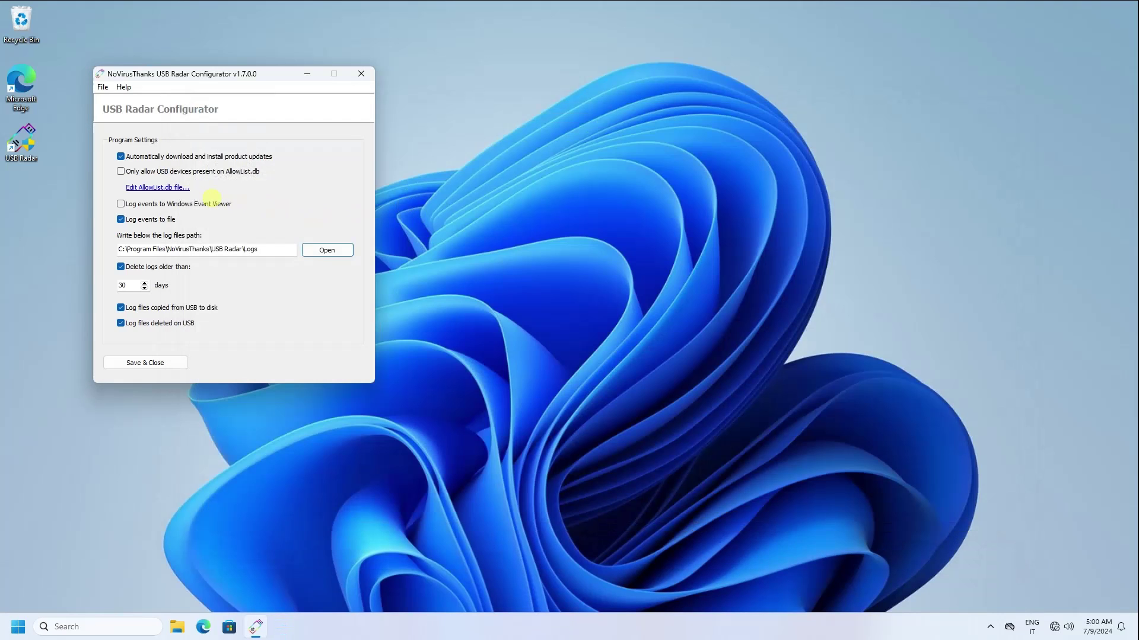
pyautogui.click(169, 171)
pyautogui.click(151, 363)
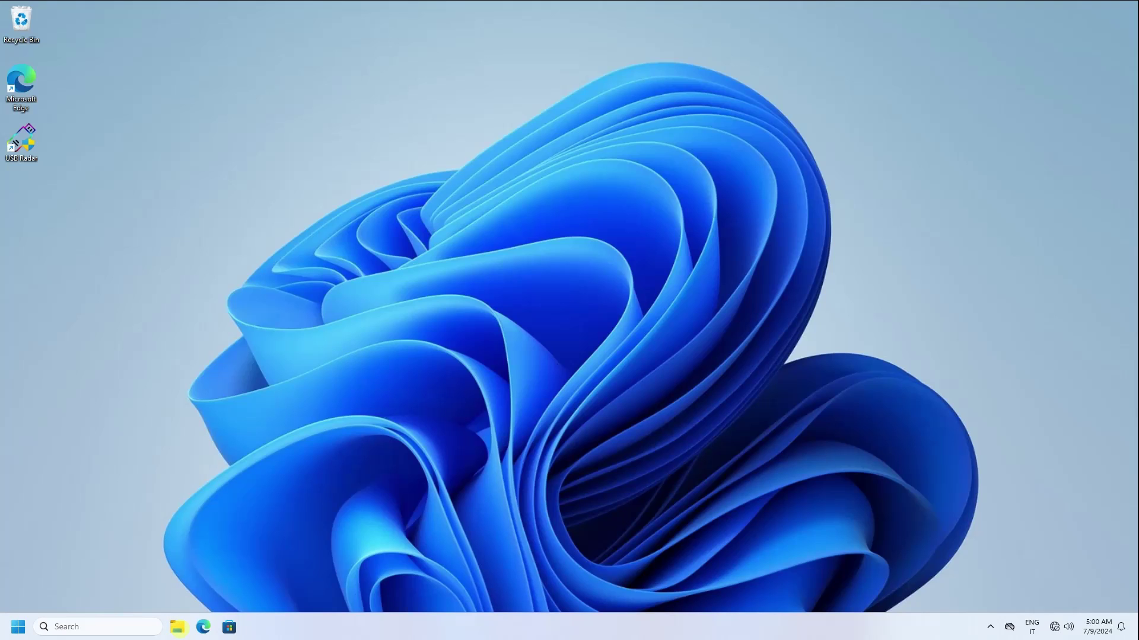
# - Browse the contents of the Samsung (E:) USB drive in File Explorer to check that it is accessible
pyautogui.click(177, 626)
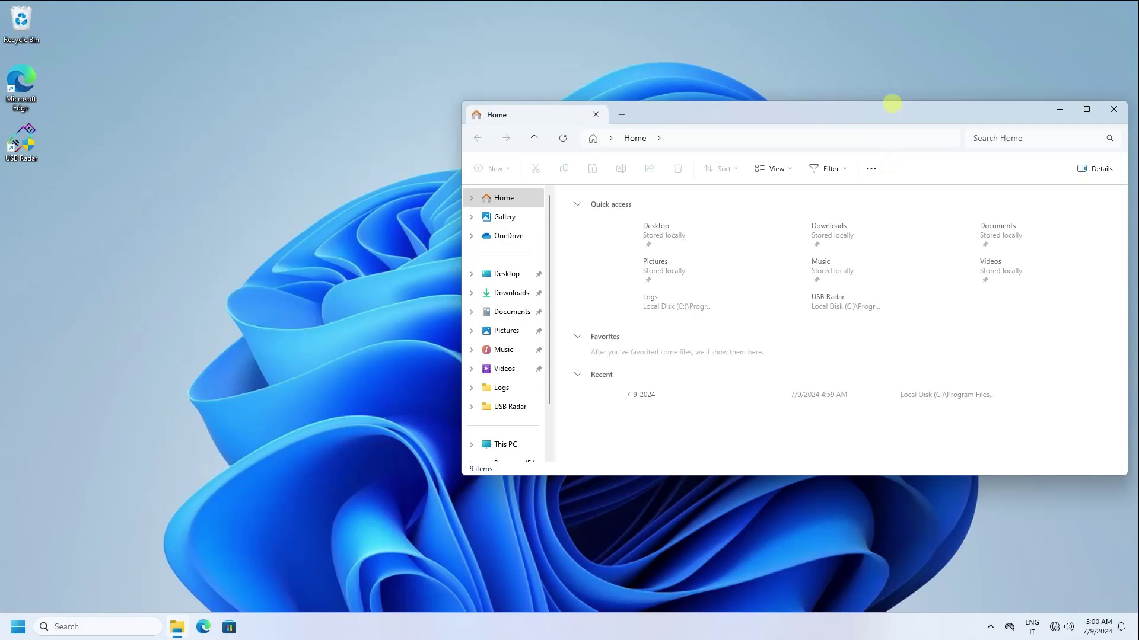
pyautogui.moveTo(871, 116); pyautogui.dragTo(727, 93)
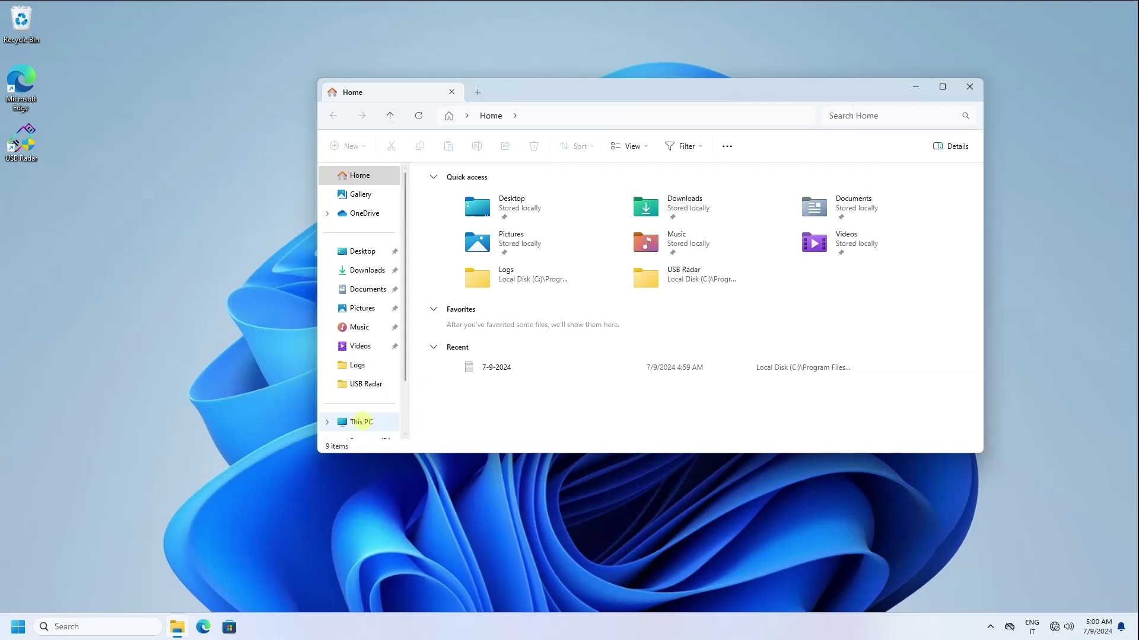
pyautogui.click(341, 421)
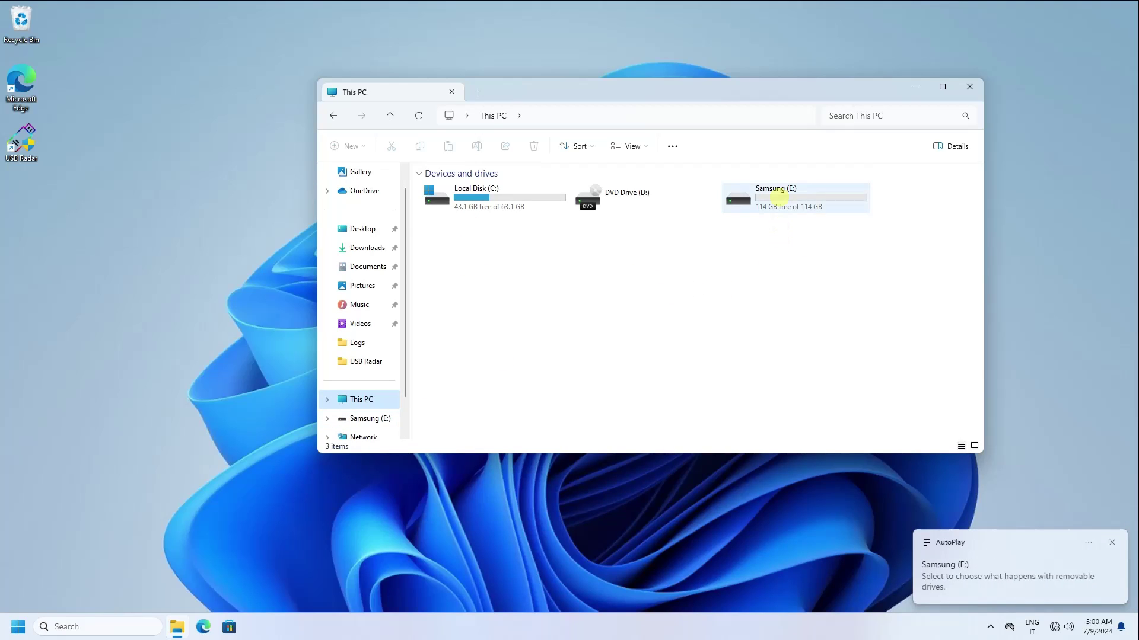
pyautogui.click(1112, 543)
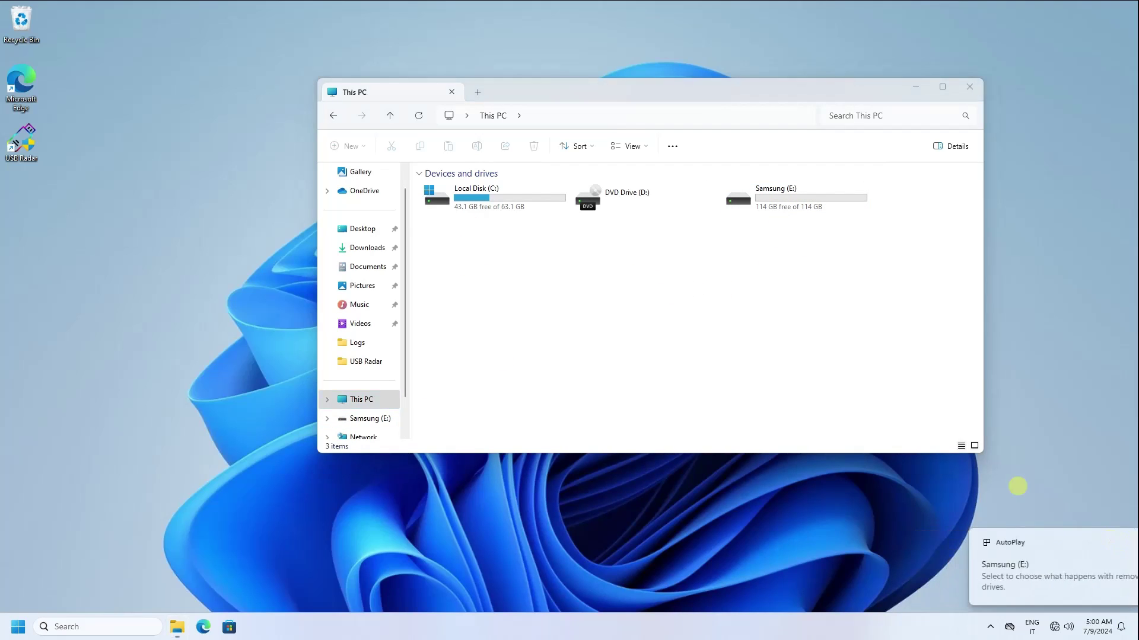
pyautogui.doubleClick(739, 200)
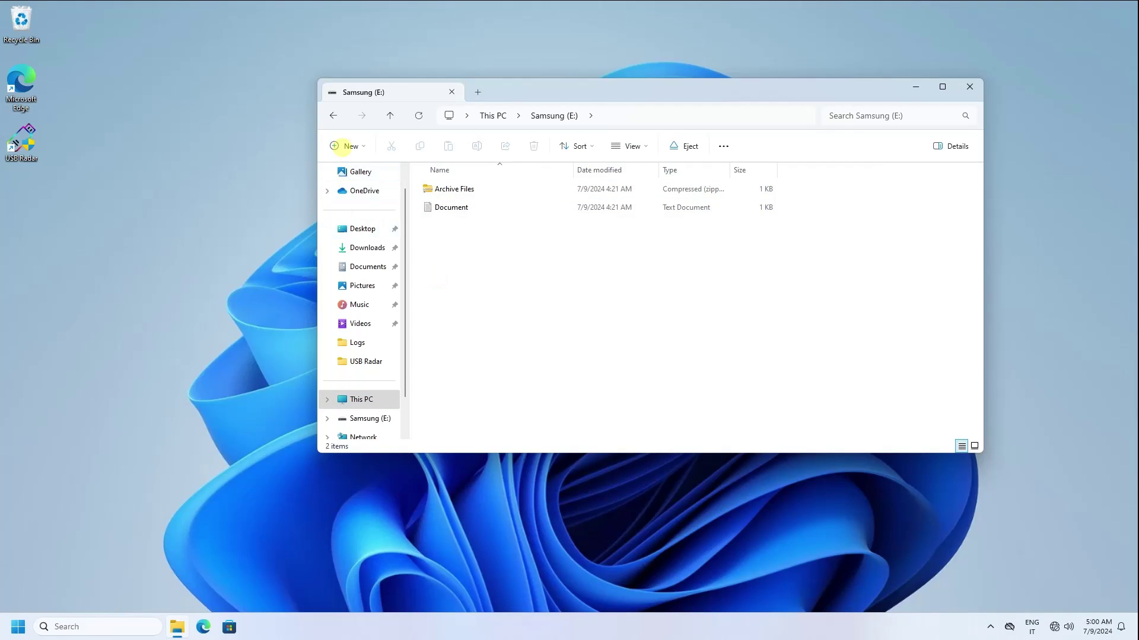
pyautogui.click(333, 116)
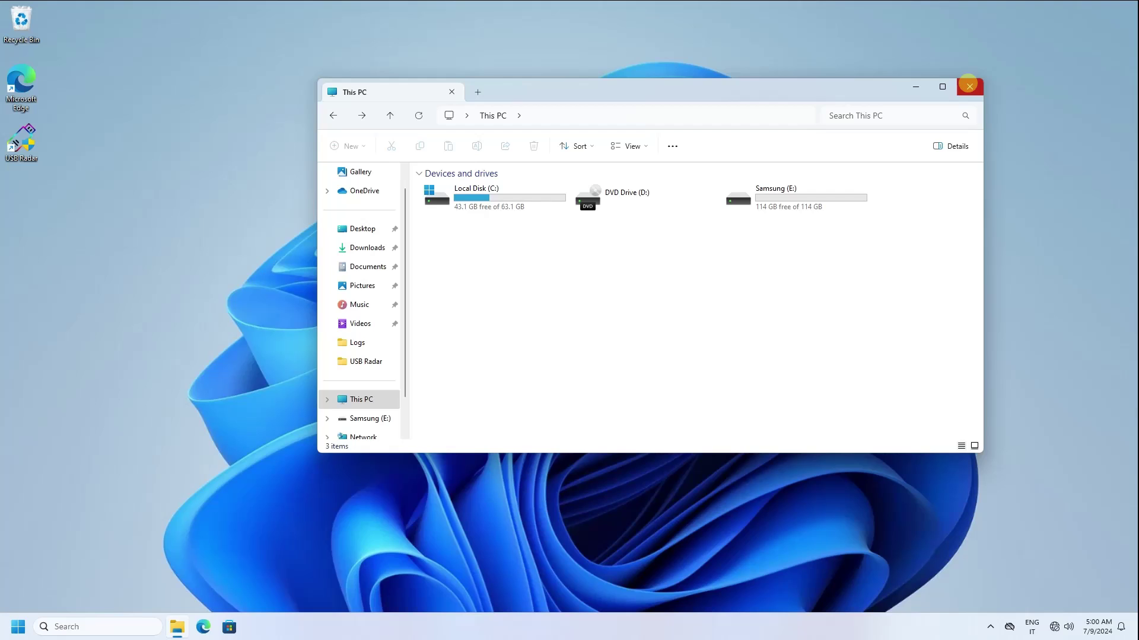
pyautogui.click(969, 86)
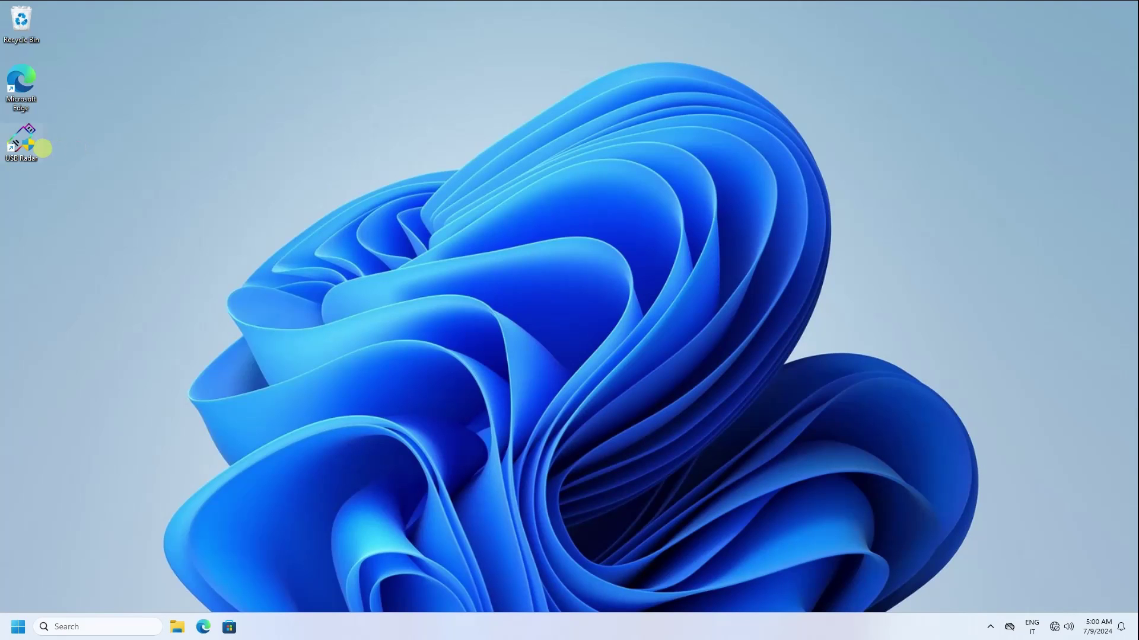
# - Reopen the USB Radar Configurator, delete the USB device ID from the AllowList file, and save both the file and the settings
pyautogui.doubleClick(43, 148)
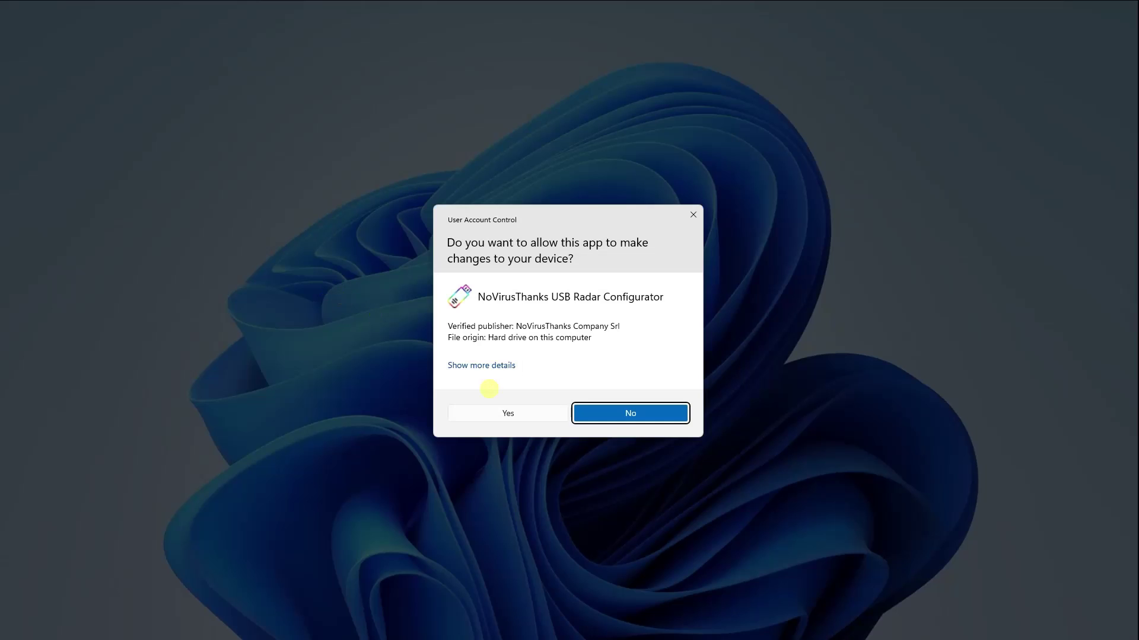
pyautogui.click(508, 414)
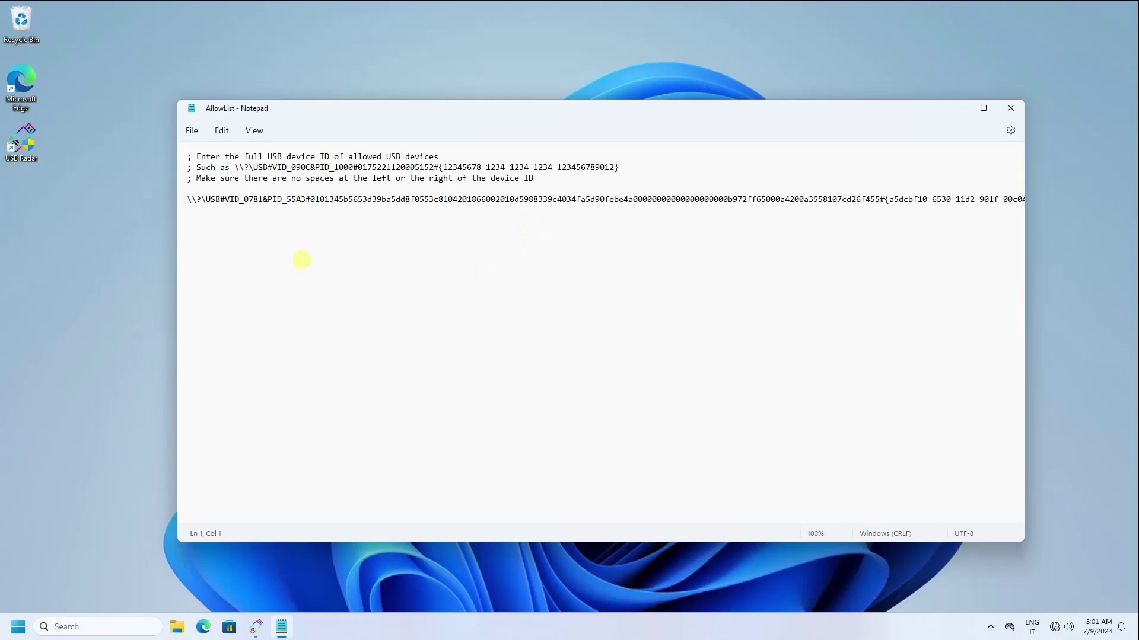
pyautogui.moveTo(203, 223); pyautogui.dragTo(170, 201)
pyautogui.press('BackSpace')
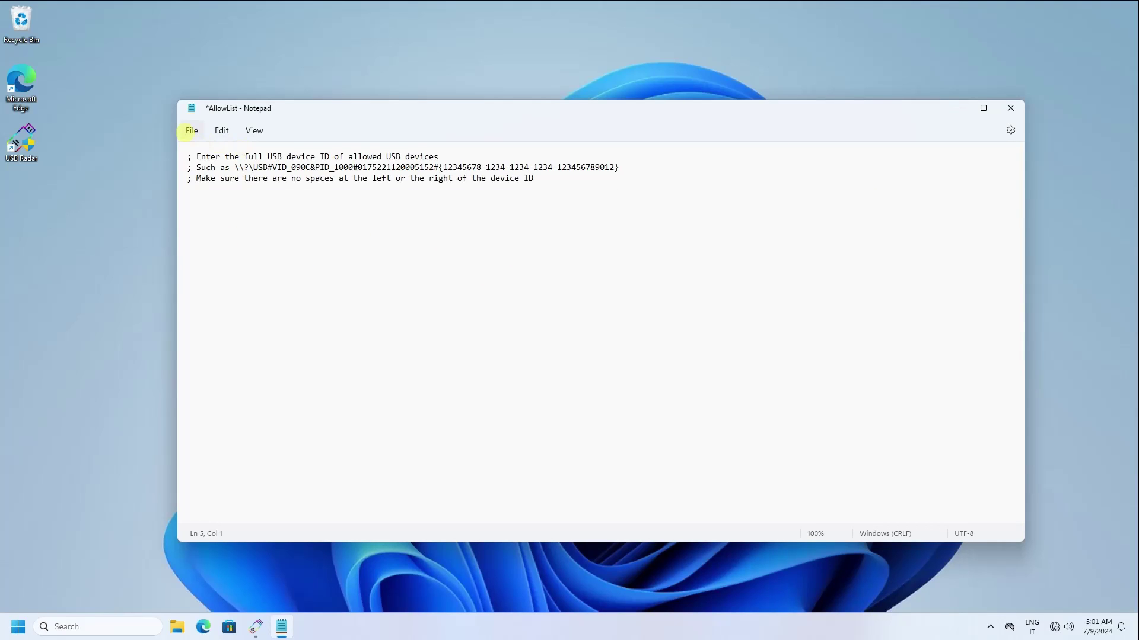
pyautogui.click(192, 130)
pyautogui.click(227, 209)
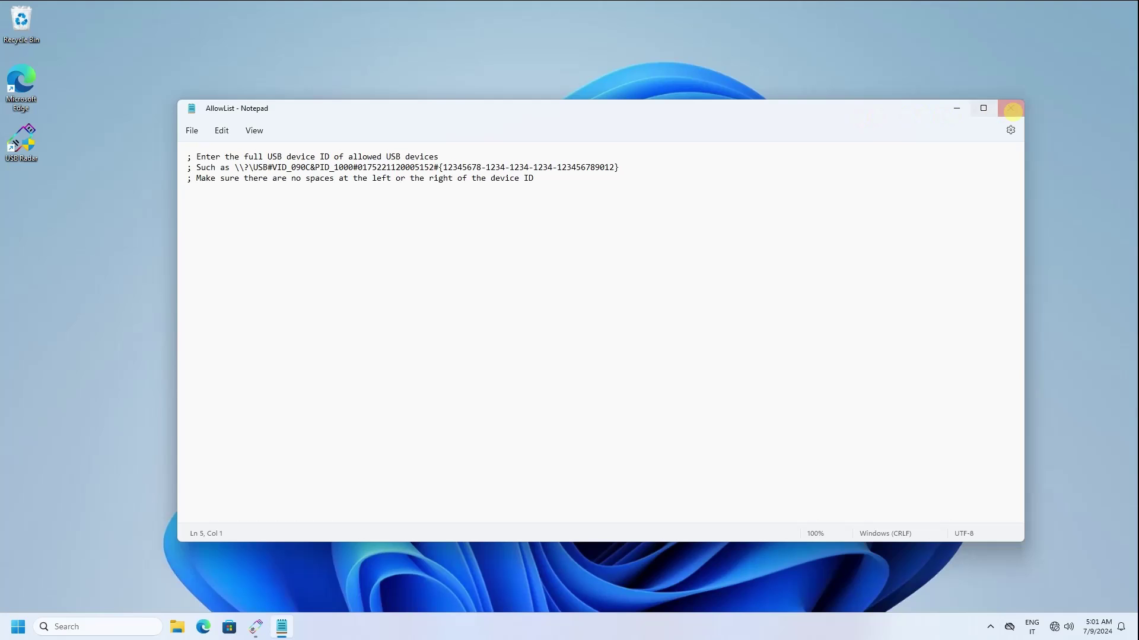
pyautogui.click(1010, 108)
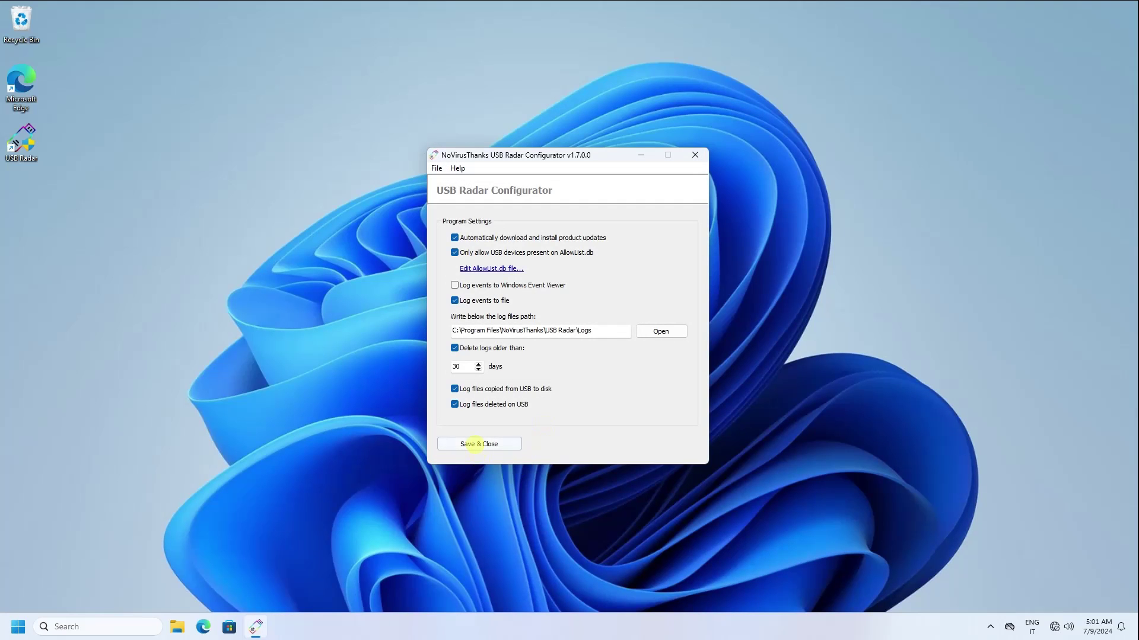
pyautogui.click(478, 443)
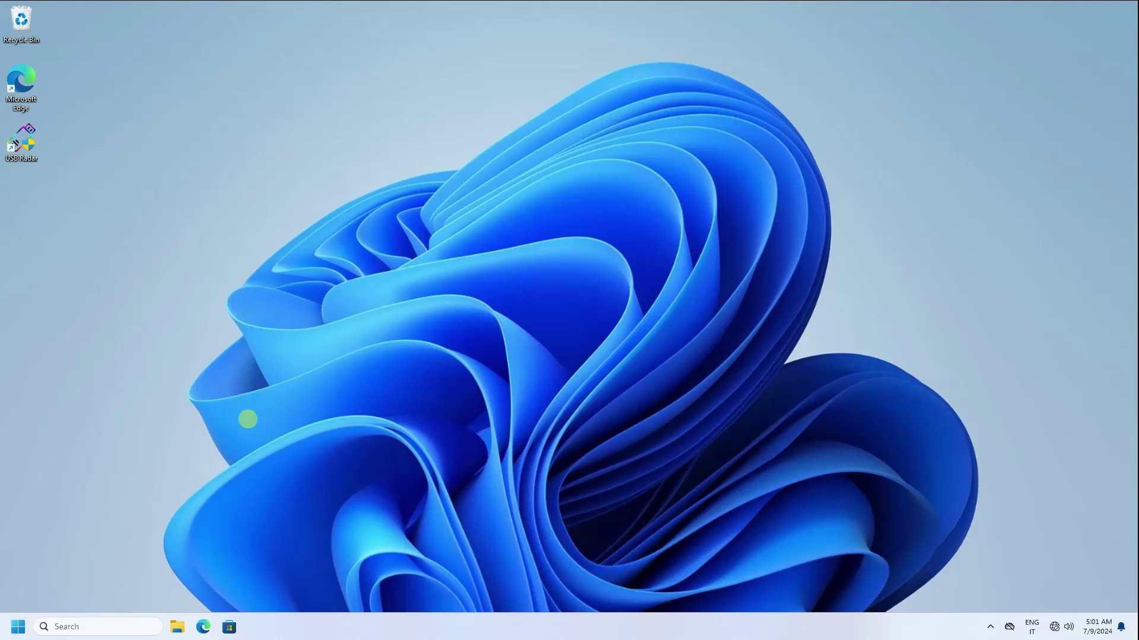
# - Check This PC for the USB drive in File Explorer and open the 7-9-2024 log from the USB Radar logs folder
pyautogui.click(177, 627)
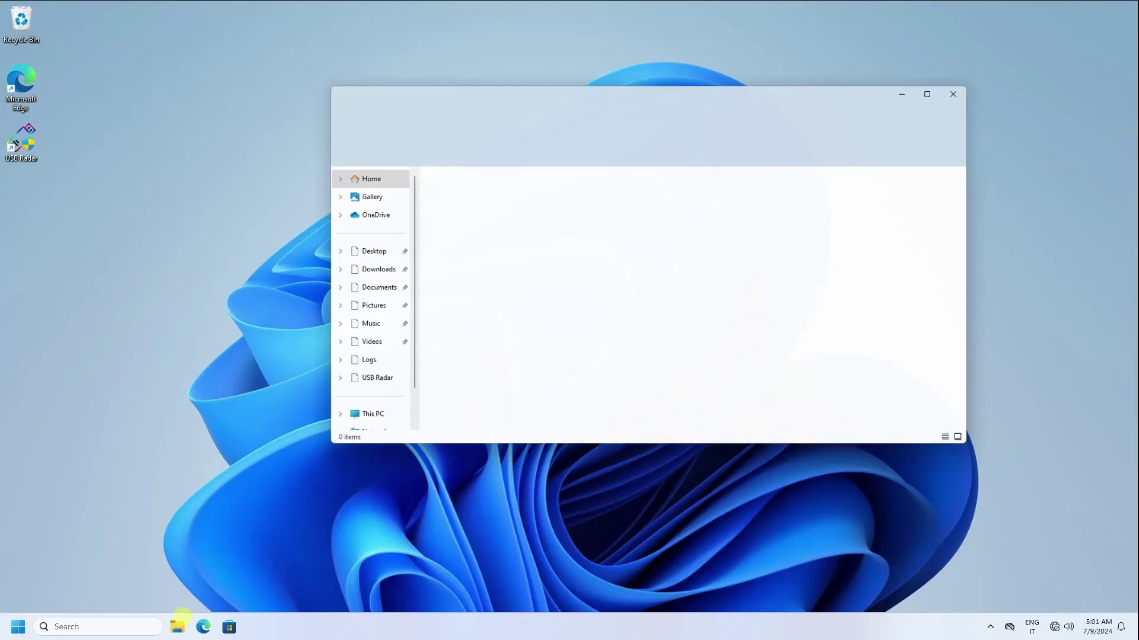
pyautogui.click(357, 421)
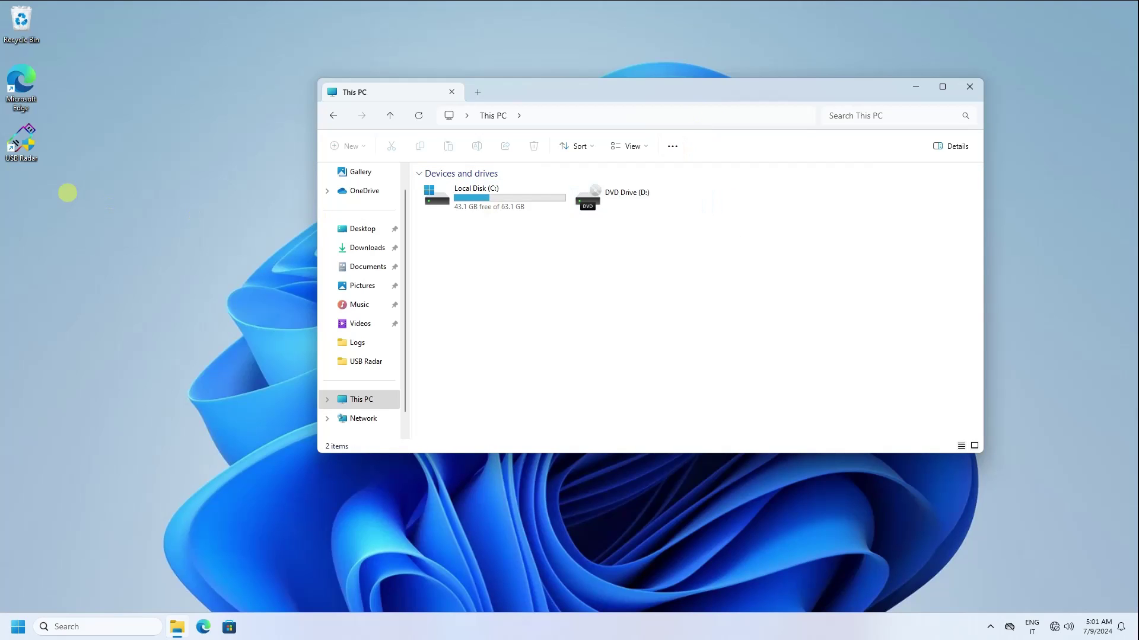
pyautogui.doubleClick(22, 144)
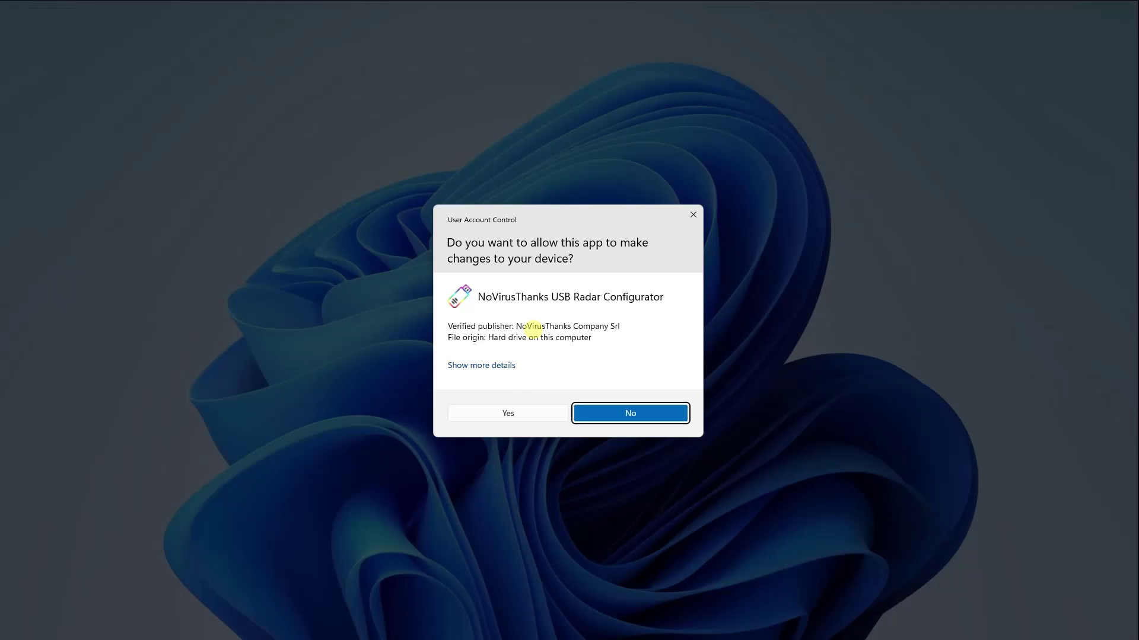
pyautogui.click(521, 414)
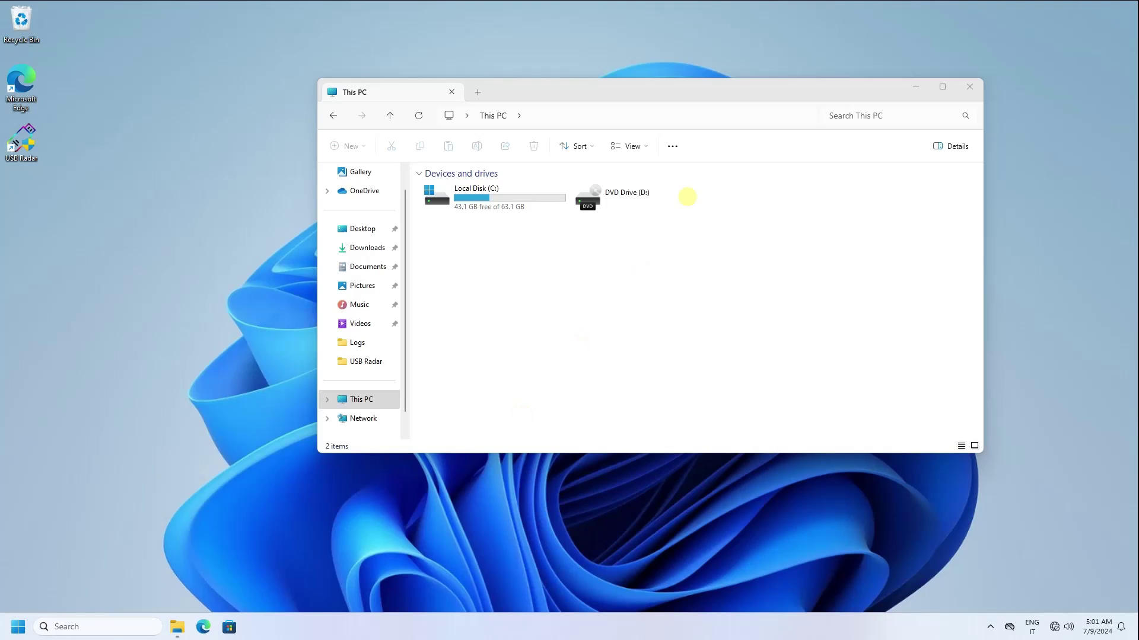
pyautogui.moveTo(568, 156); pyautogui.dragTo(333, 104)
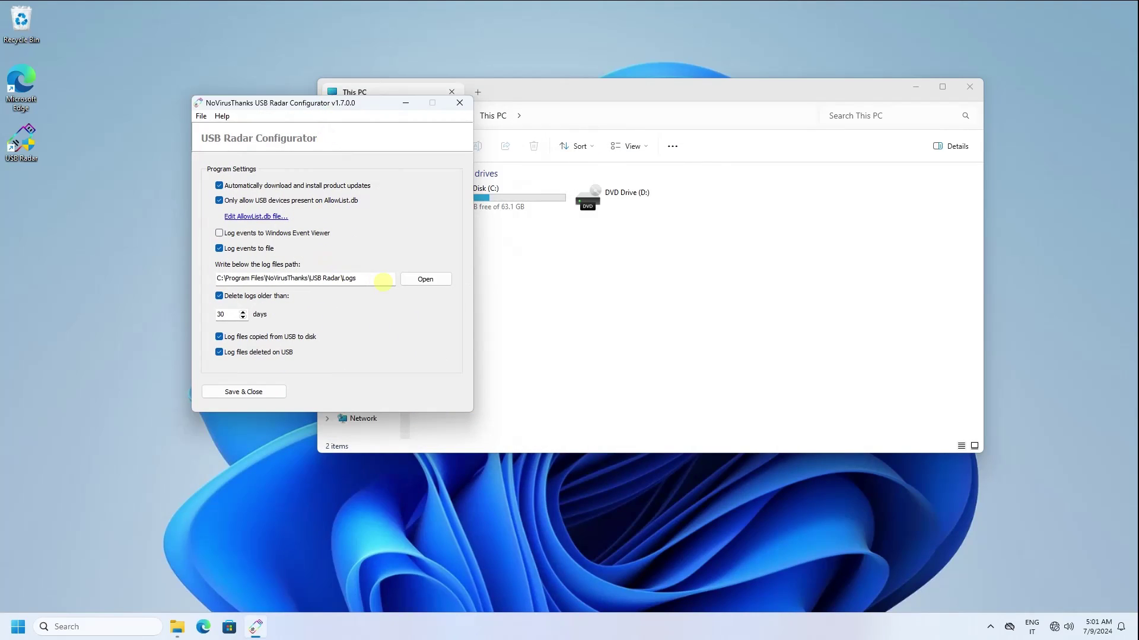
pyautogui.click(425, 279)
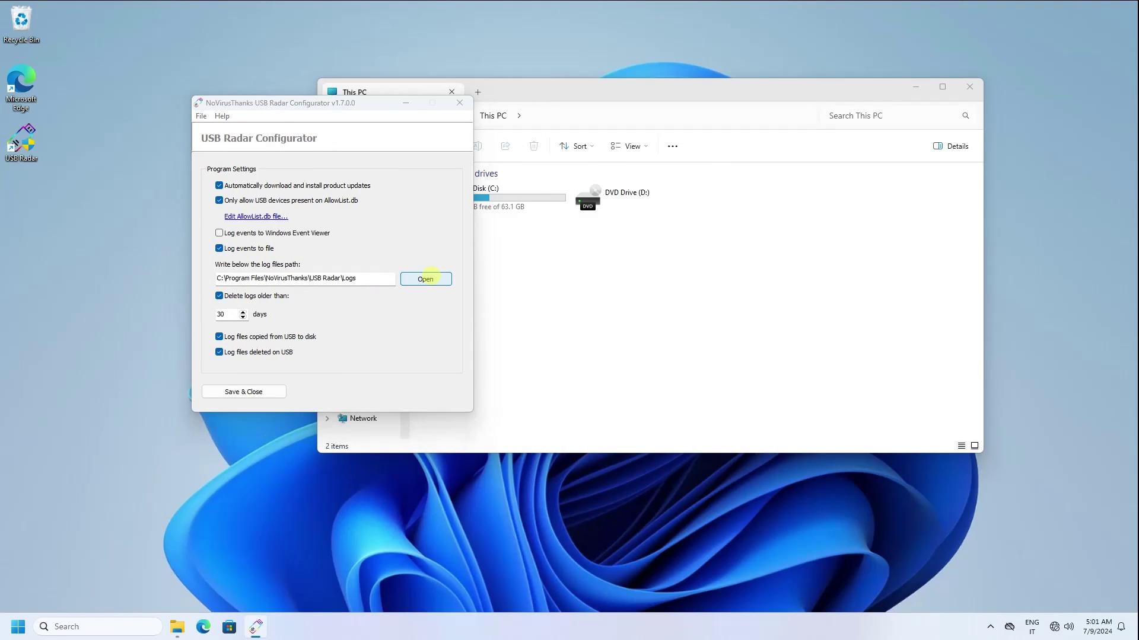
pyautogui.click(472, 204)
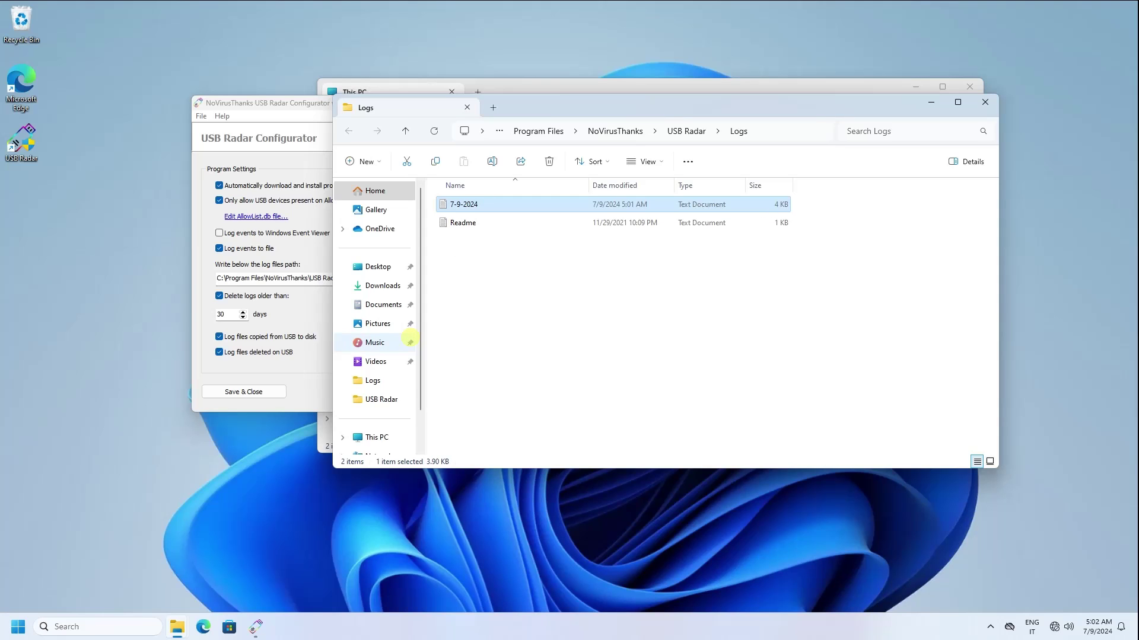
pyautogui.press('Return')
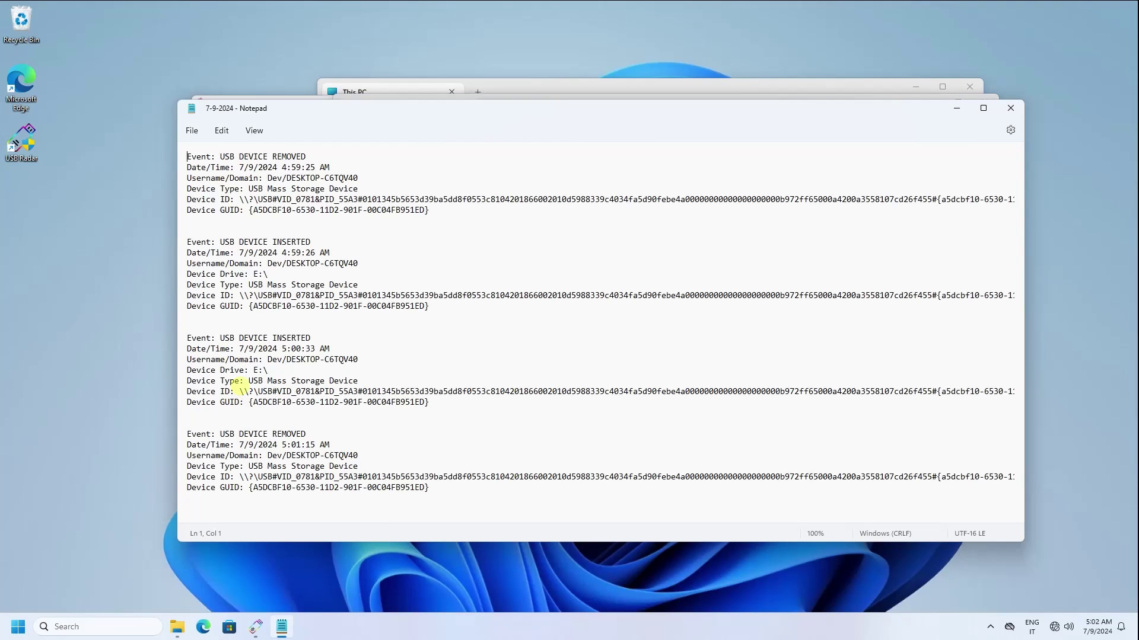
# - Copy the full device ID of the E: drive's latest inserted event from the 7-9-2024 log, closing the log and File Explorer windows
pyautogui.moveTo(235, 389); pyautogui.dragTo(1048, 390)
pyautogui.click(206, 402)
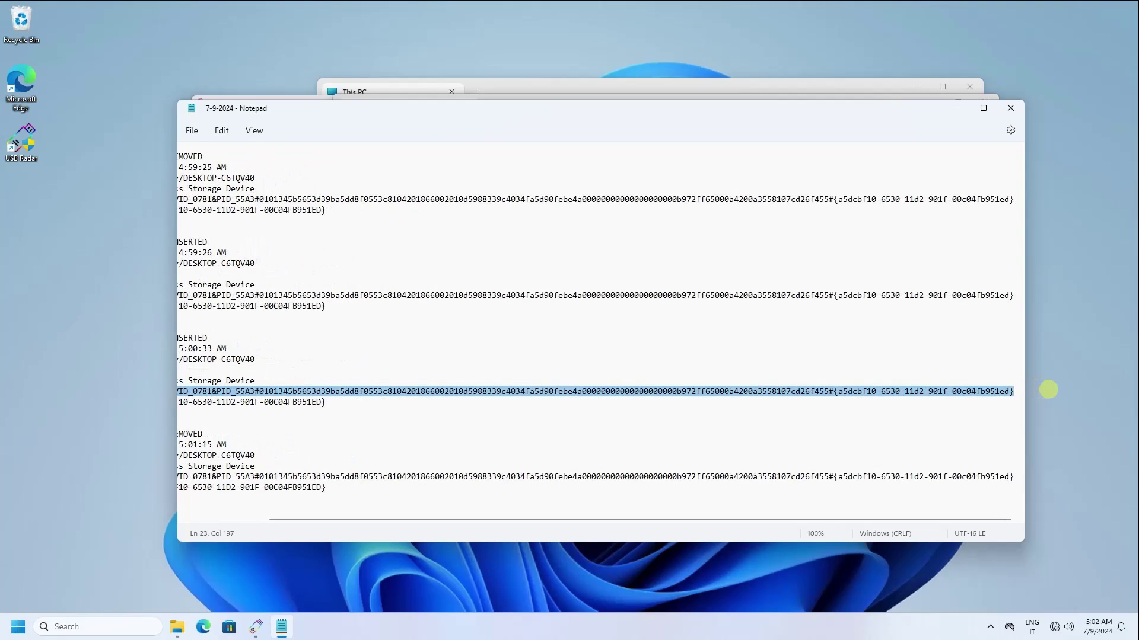
pyautogui.rightClick(973, 389)
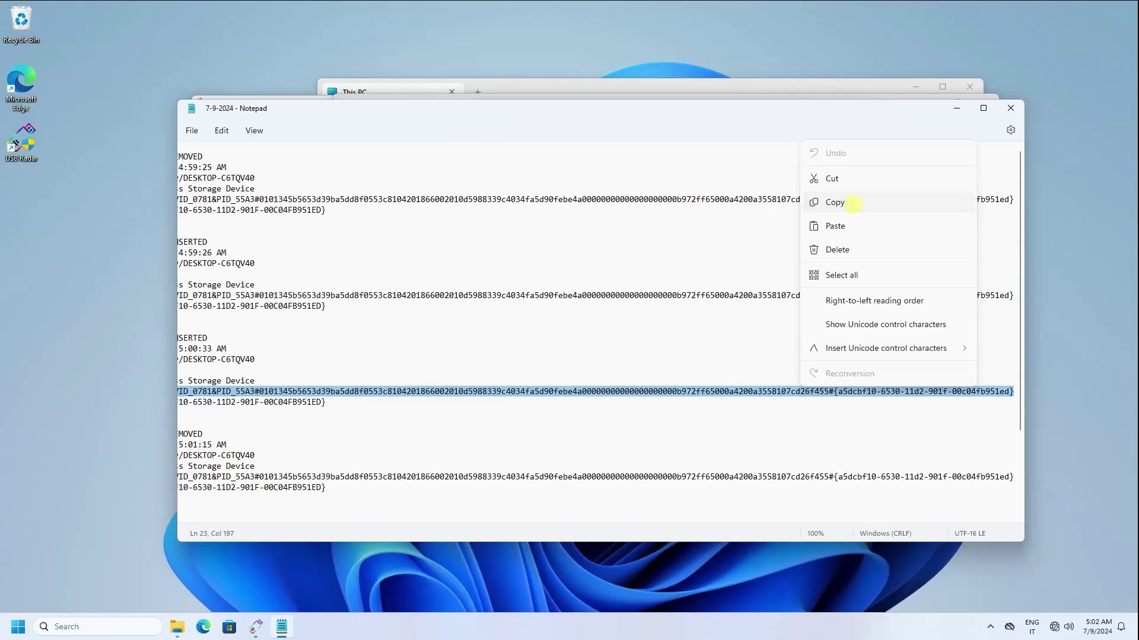
pyautogui.click(852, 203)
pyautogui.click(1011, 108)
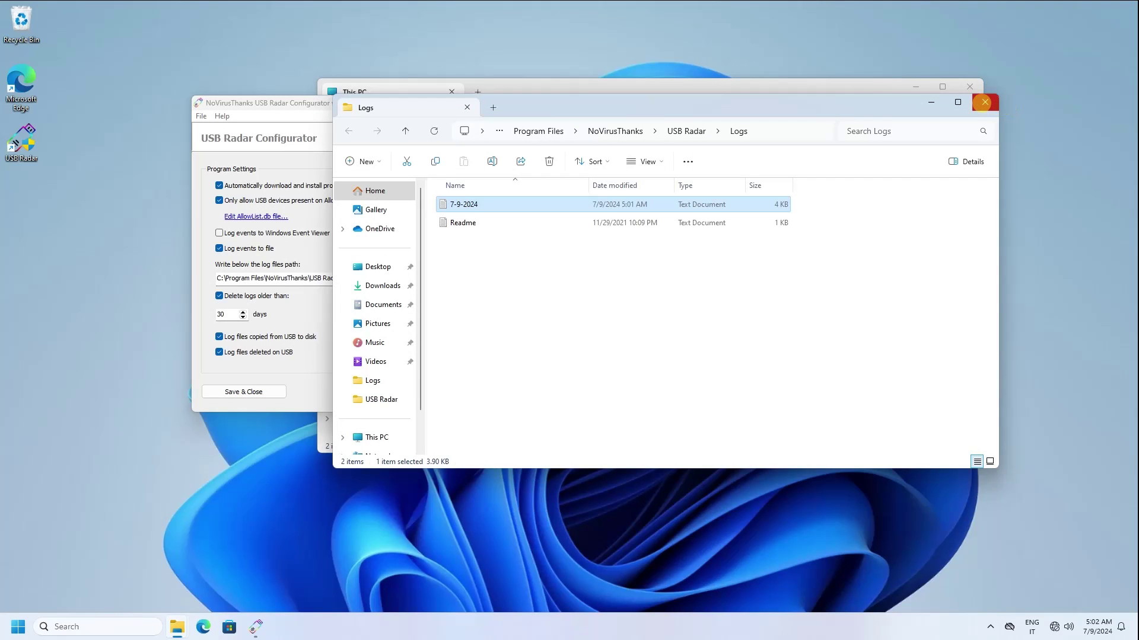
pyautogui.click(984, 102)
pyautogui.click(970, 86)
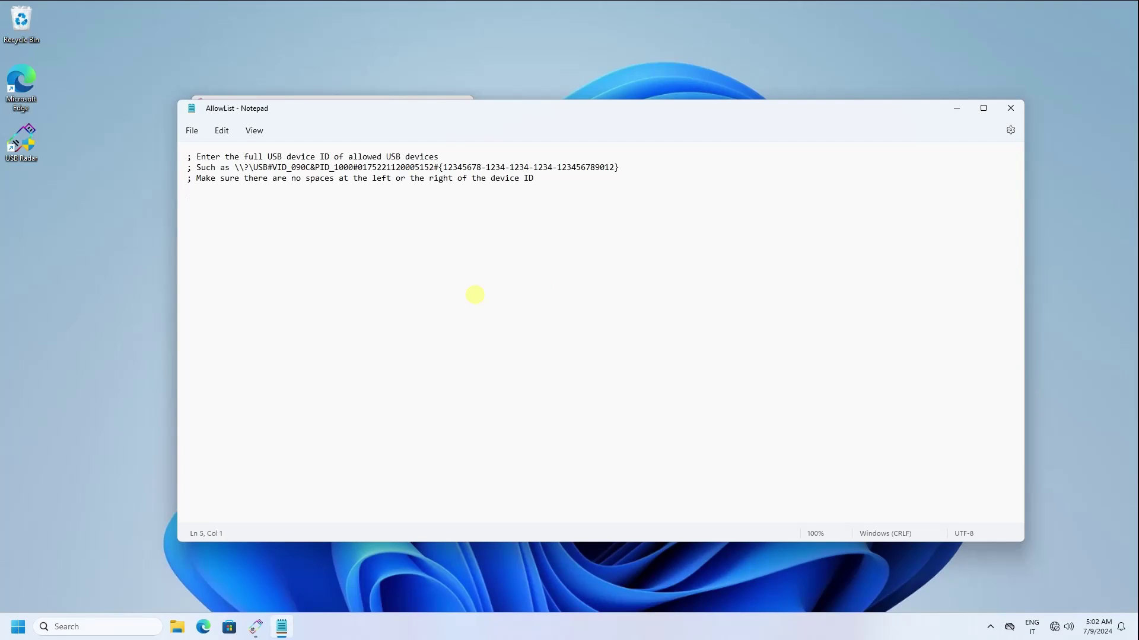
# - Paste the copied USB device ID below the comments in the AllowList file, and save both the file and the USB Radar settings
pyautogui.hotkey('ctrl', 'v')
pyautogui.press('Return')
pyautogui.press('Return')
pyautogui.rightClick(474, 295)
pyautogui.click(612, 277)
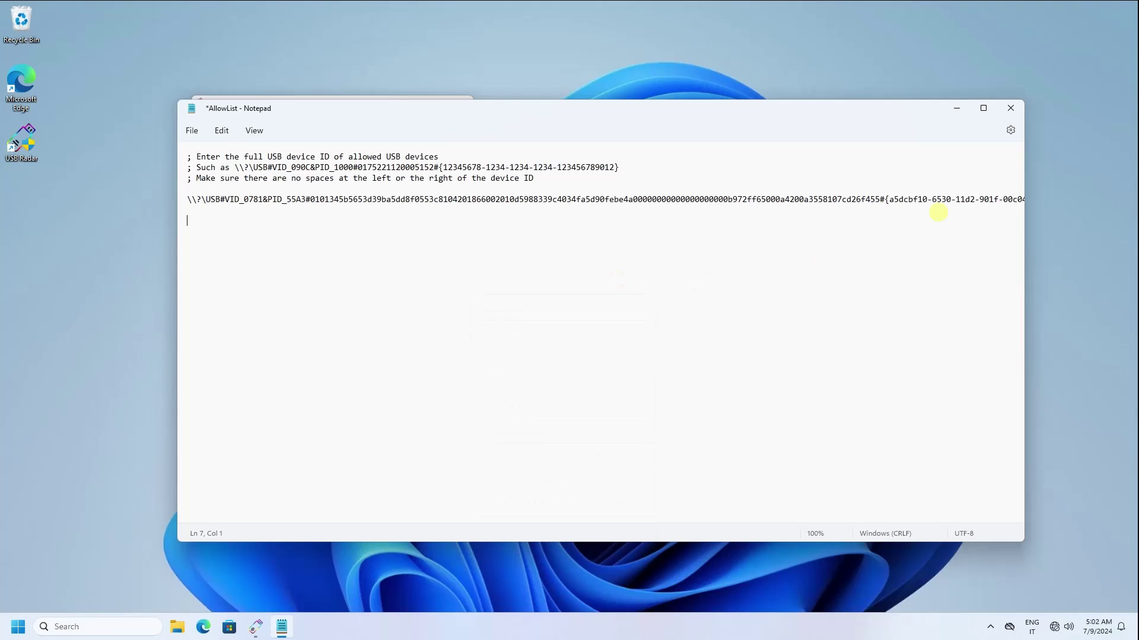
pyautogui.click(1010, 109)
pyautogui.click(507, 359)
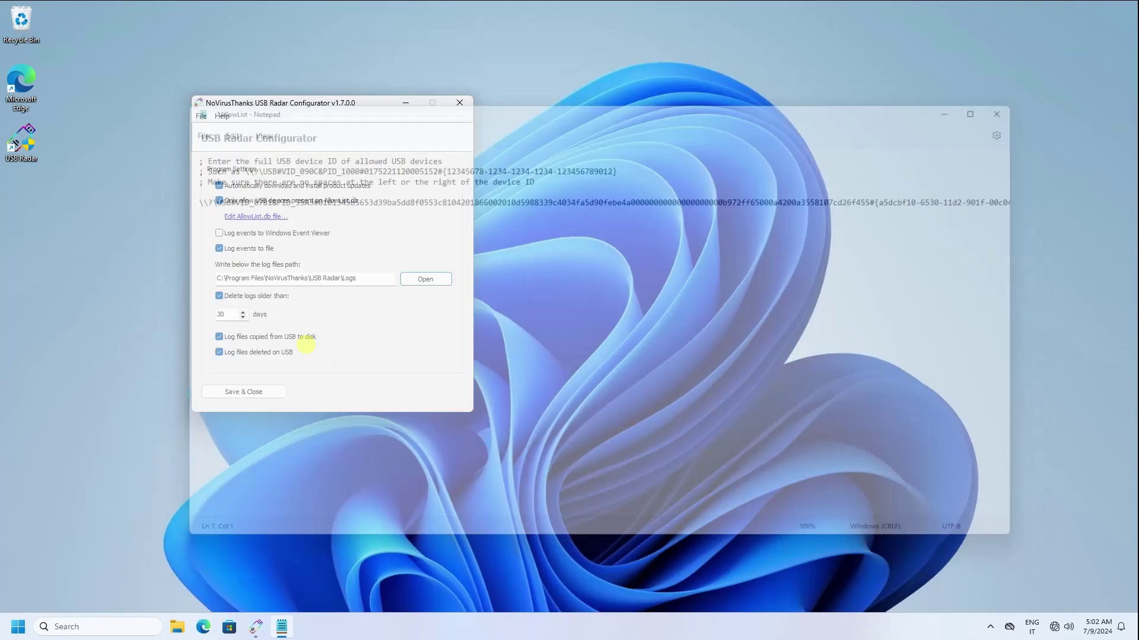
pyautogui.click(244, 391)
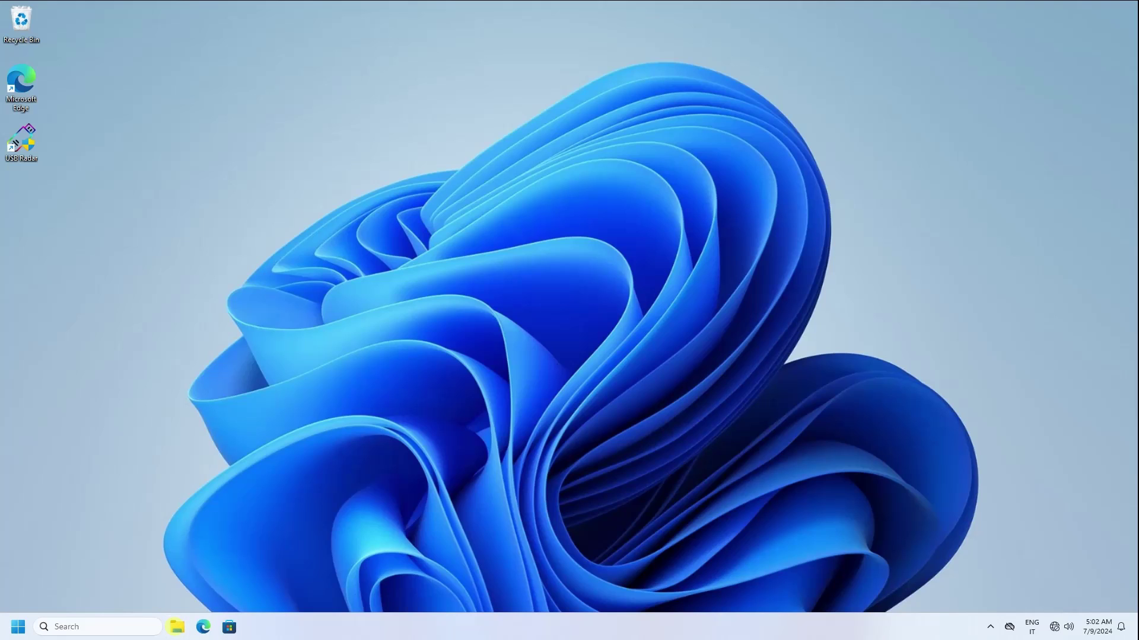
# - Open the Samsung (E:) drive from This PC to check that its files are accessible, and close File Explorer
pyautogui.click(176, 626)
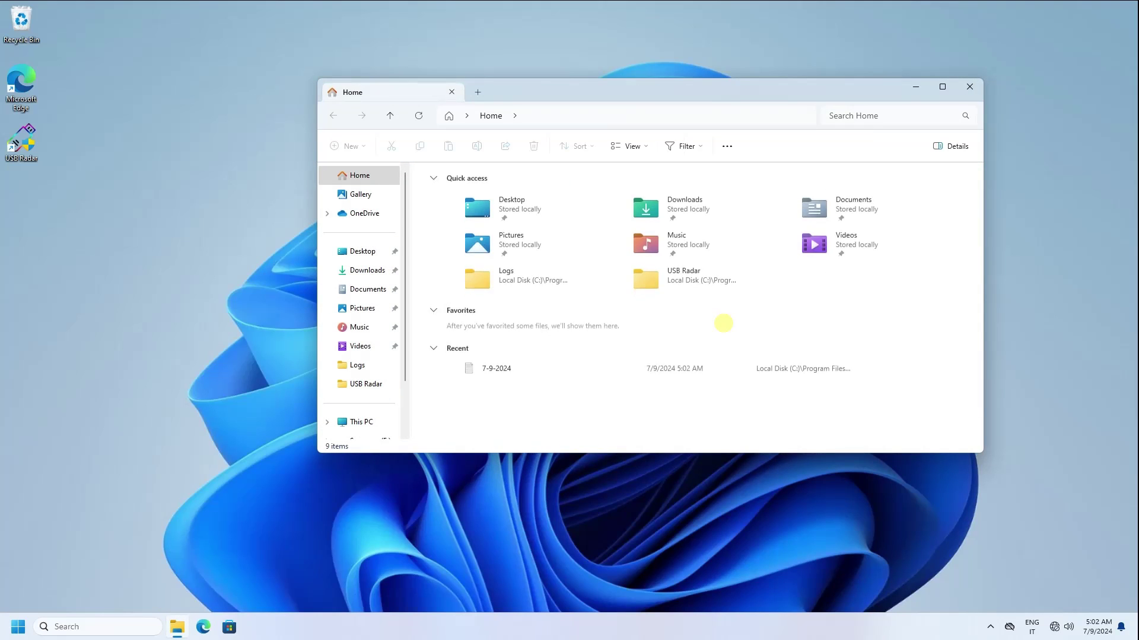
pyautogui.click(358, 421)
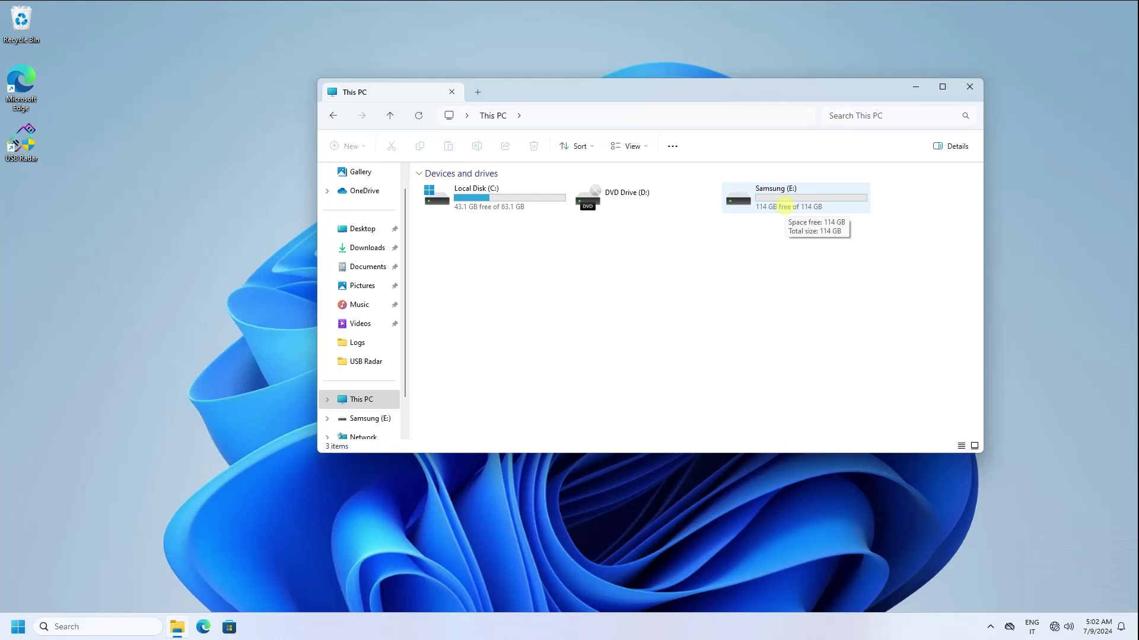
pyautogui.doubleClick(785, 207)
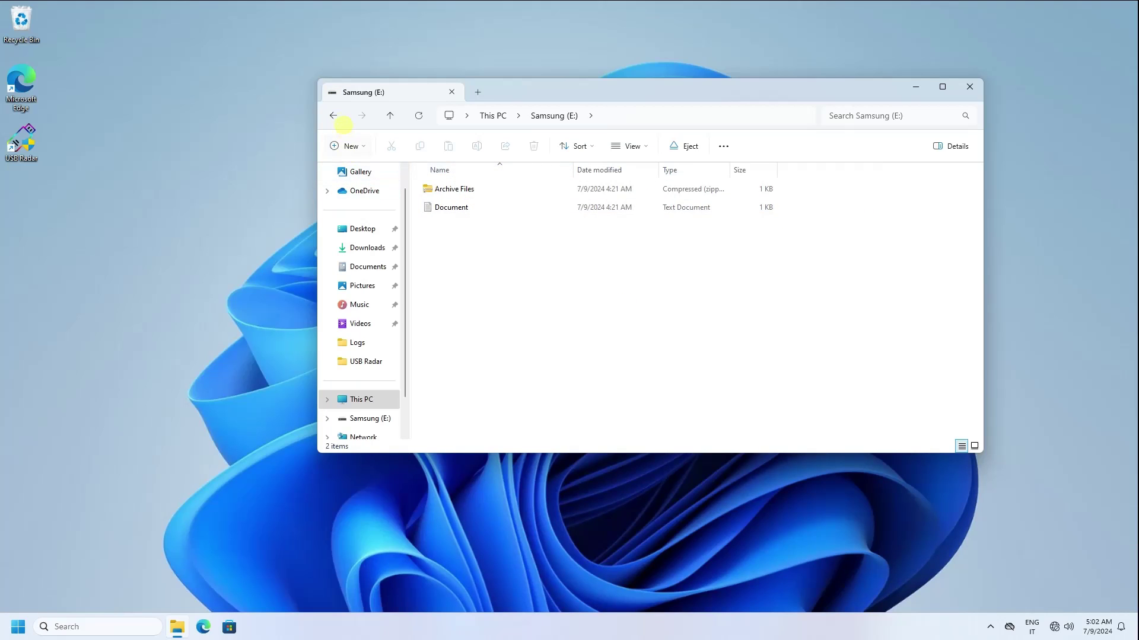
pyautogui.click(335, 117)
pyautogui.click(969, 86)
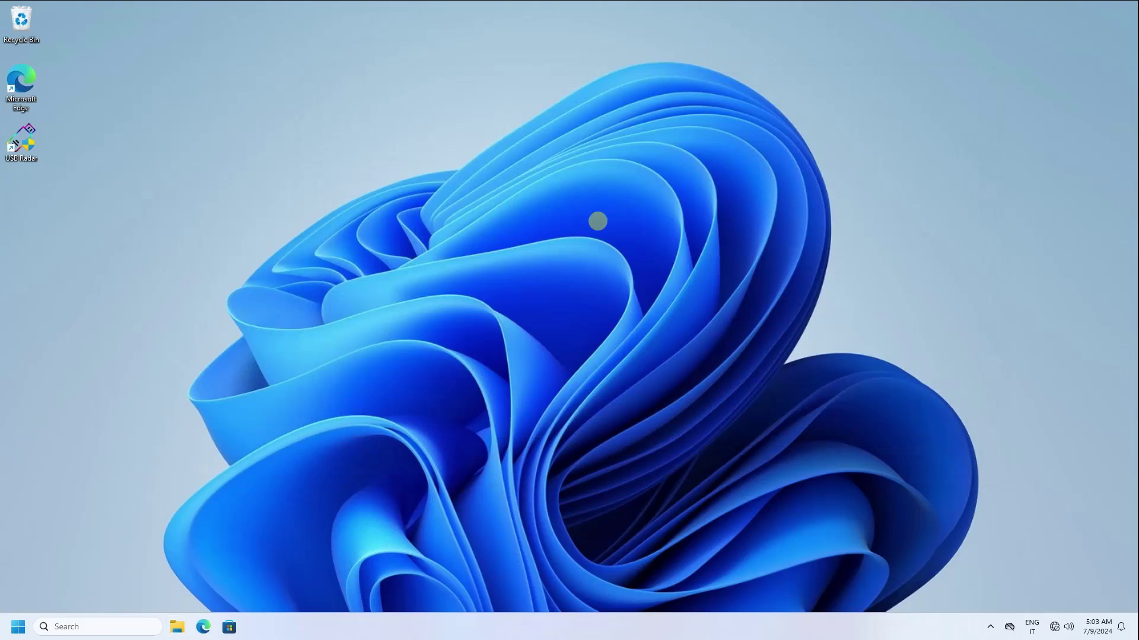